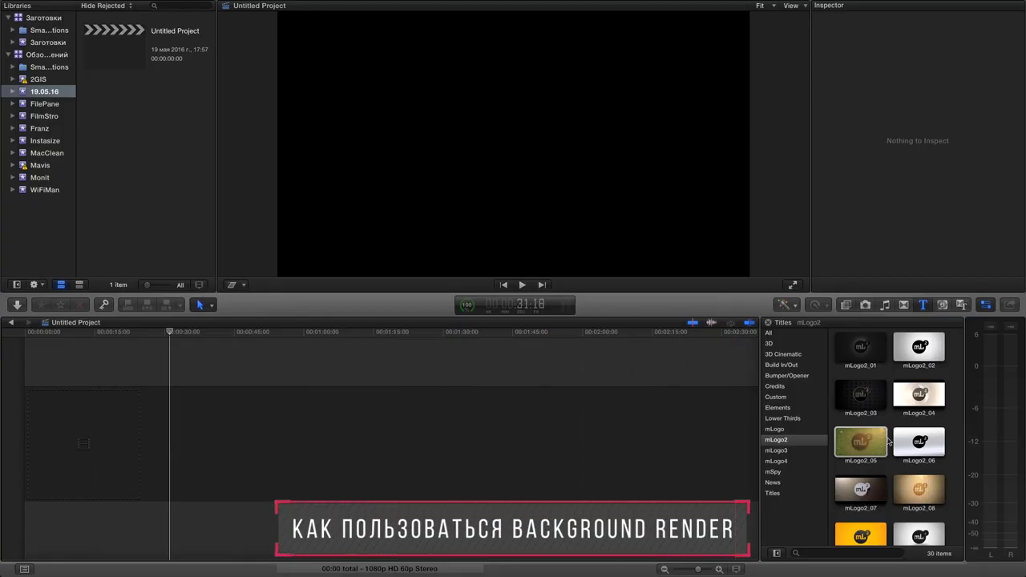
# - Add the mLogo2_05 grass title to the timeline and lengthen it to 9:51
pyautogui.moveTo(886, 441); pyautogui.dragTo(97, 435)
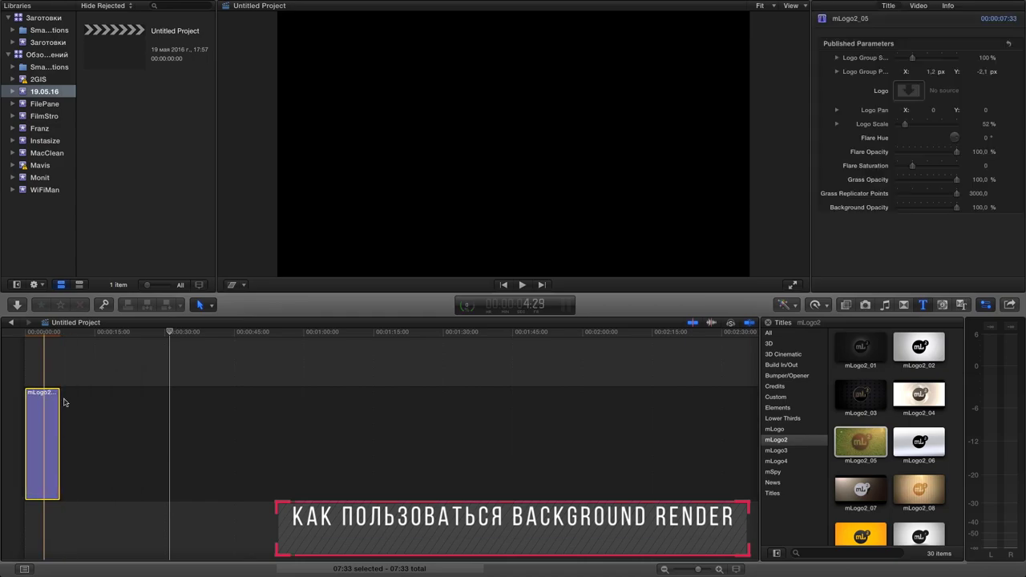
pyautogui.moveTo(78, 400); pyautogui.dragTo(70, 405)
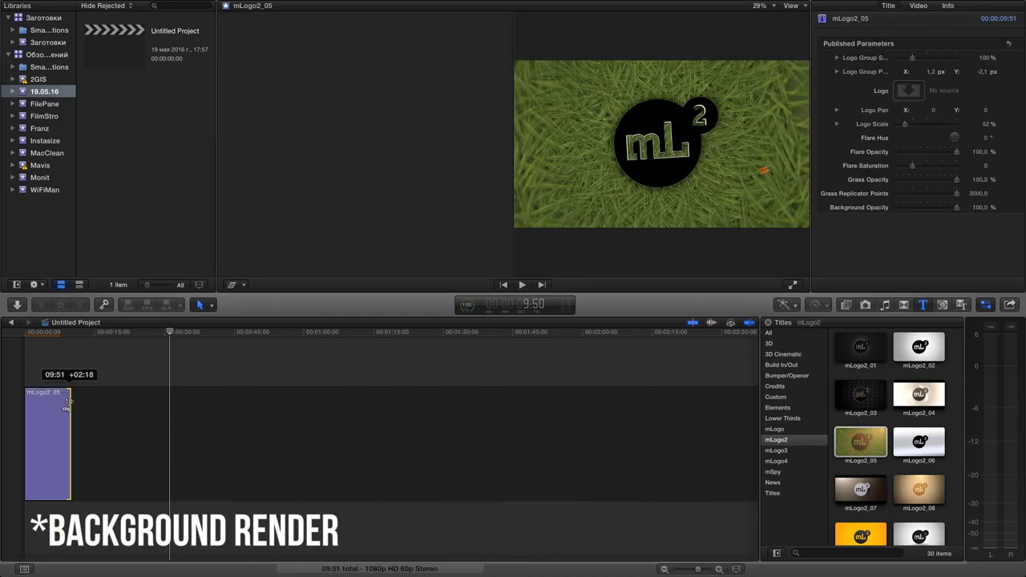
pyautogui.press('super+equal')
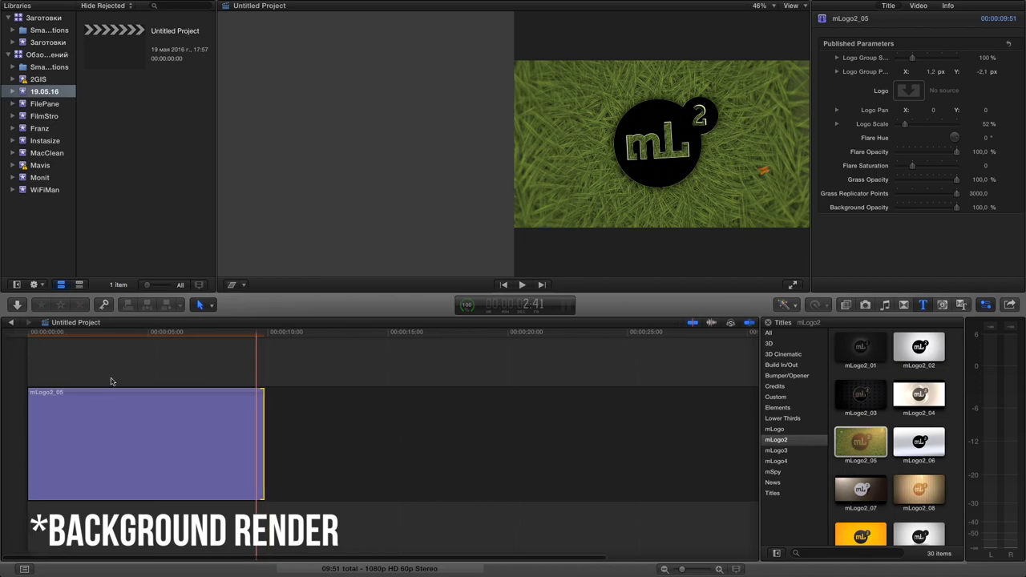
pyautogui.click(104, 340)
pyautogui.click(103, 418)
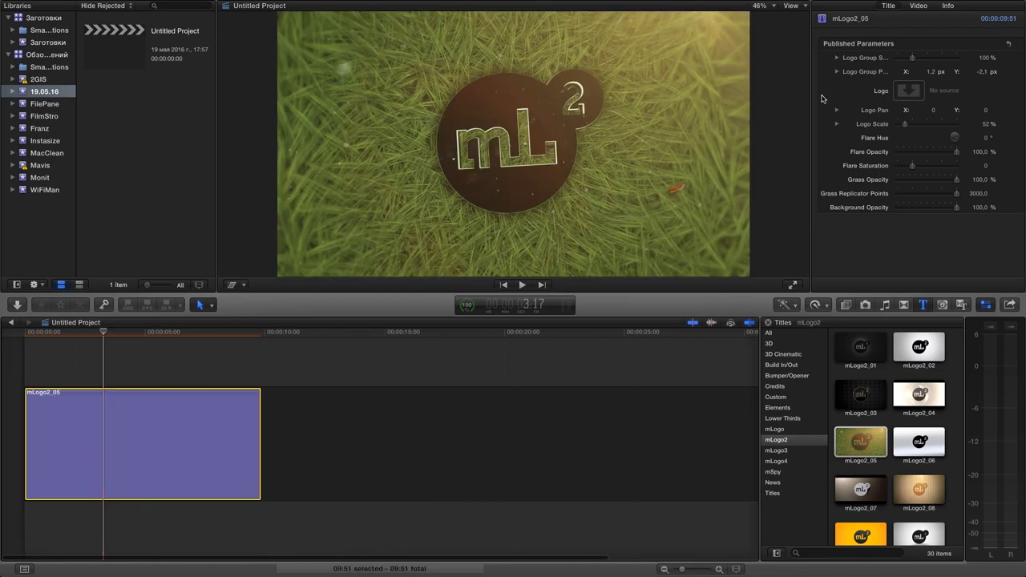
# - Bring the DK PSD 'для заставки.psd' into the project from Finder
pyautogui.hotkey('ctrl', 'Left')
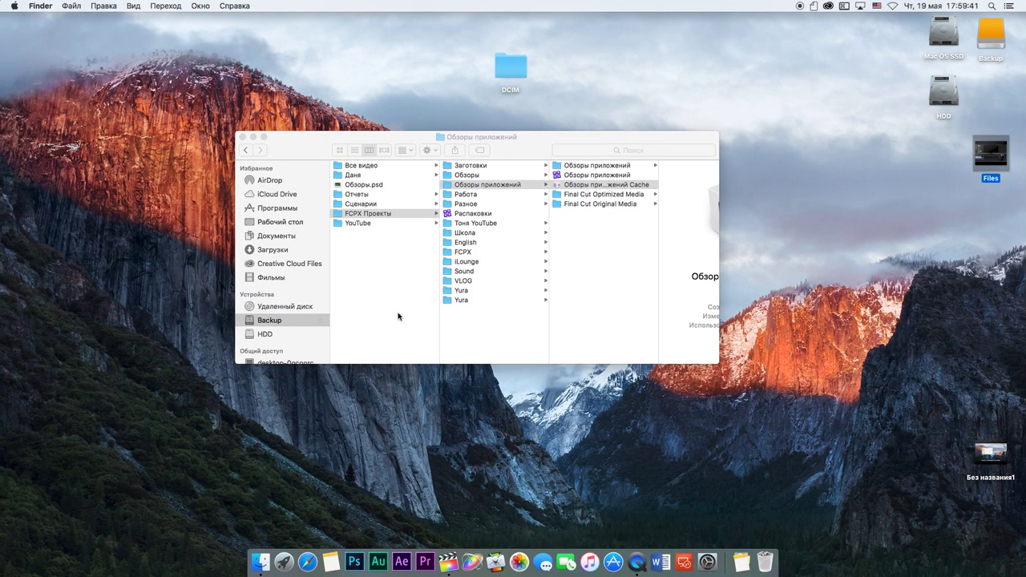
pyautogui.click(401, 224)
pyautogui.click(478, 325)
pyautogui.hotkey('ctrl', 'Right')
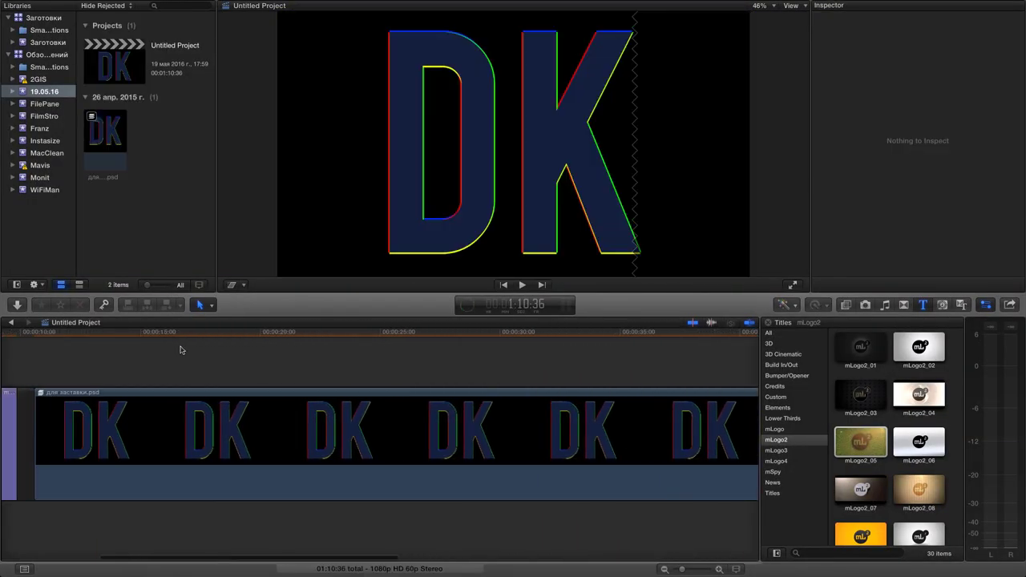
# - Undo placing the PSD on the timeline and select the mLogo2_05 title
pyautogui.press('super+z')
pyautogui.click(202, 337)
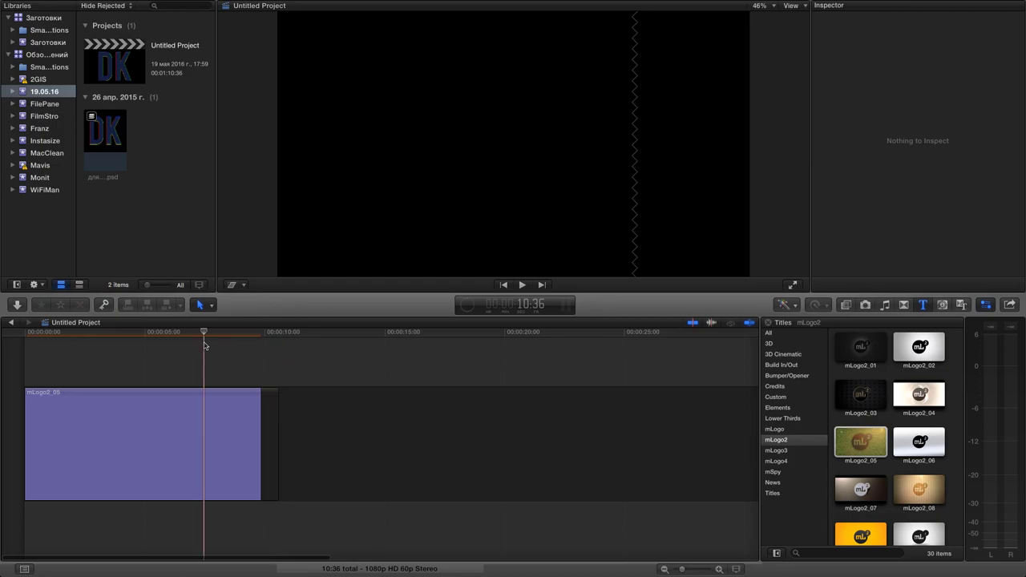
pyautogui.click(206, 435)
# - Apply 'для заставки.psd' as the title's Logo source and return to its start
pyautogui.click(908, 90)
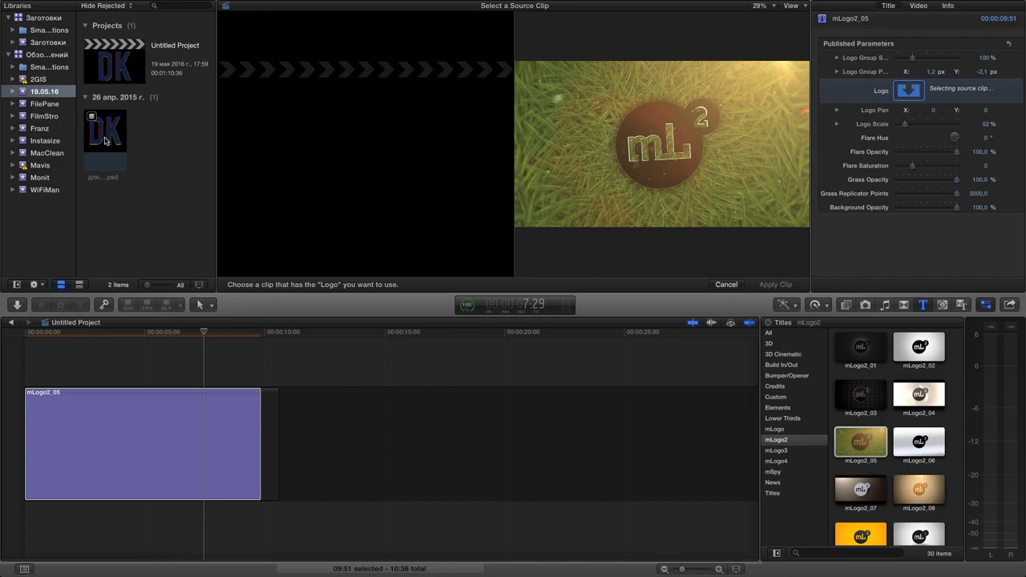
pyautogui.click(105, 141)
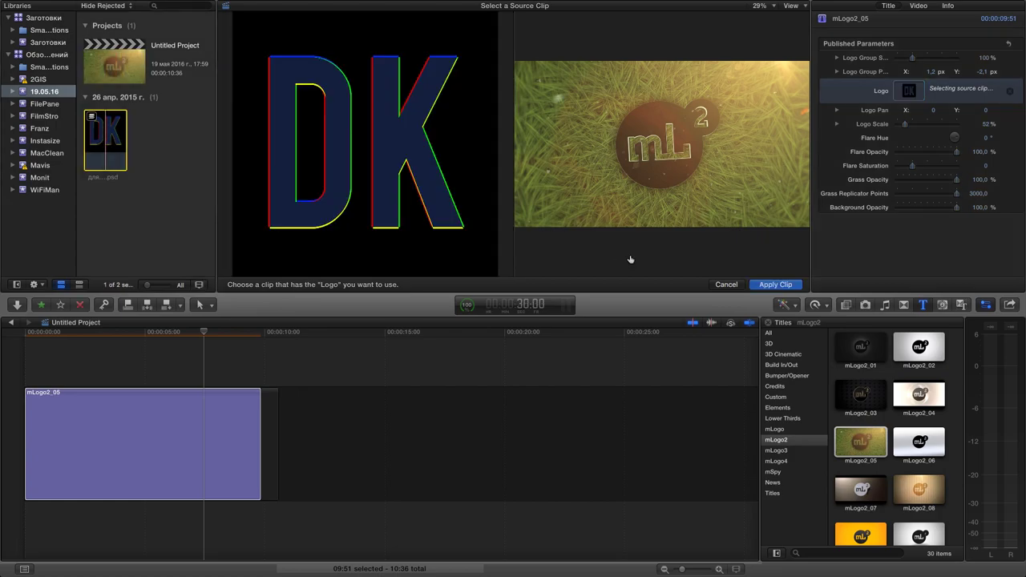
pyautogui.click(776, 285)
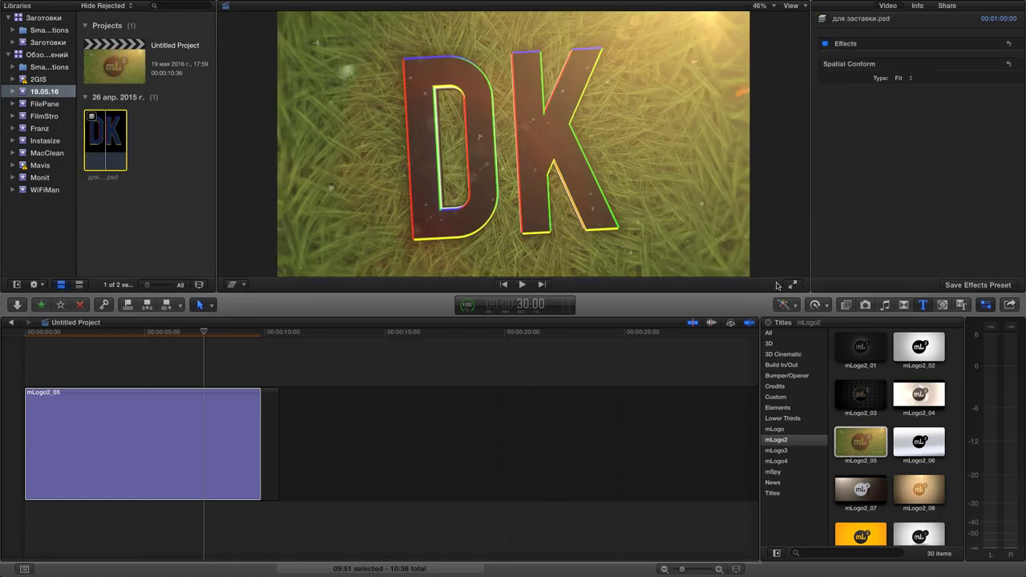
pyautogui.click(24, 332)
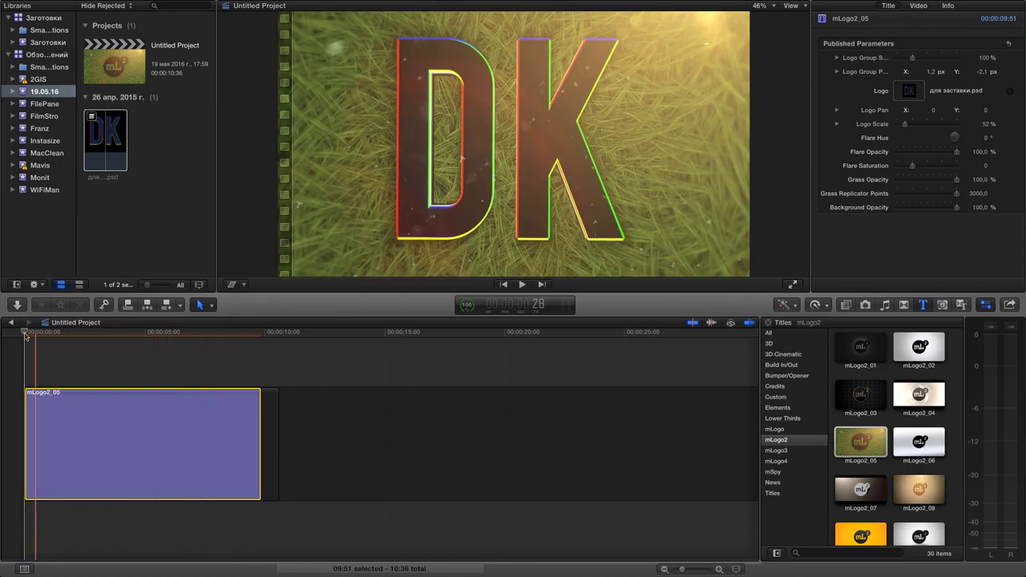
pyautogui.moveTo(132, 4)
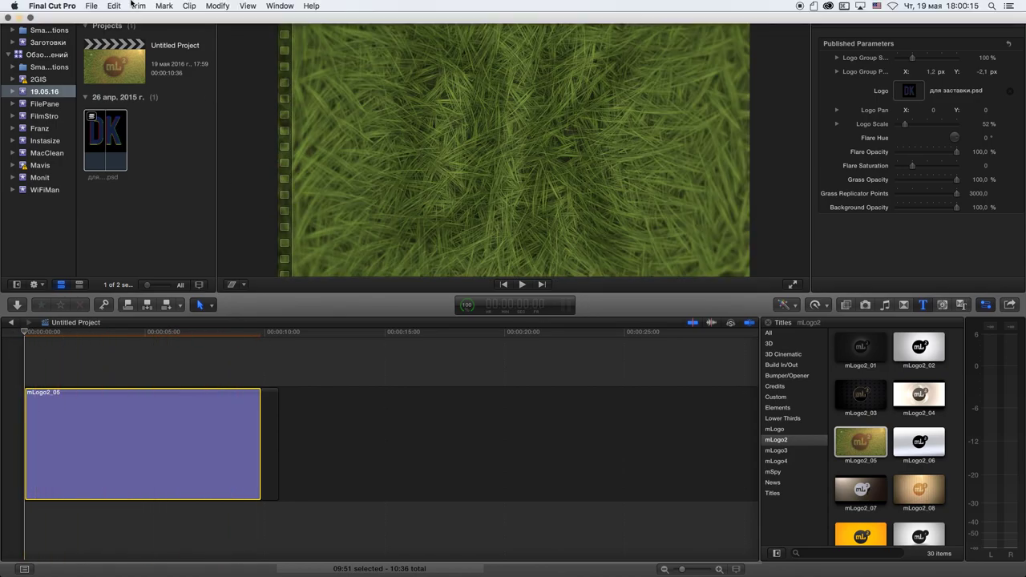
pyautogui.click(77, 7)
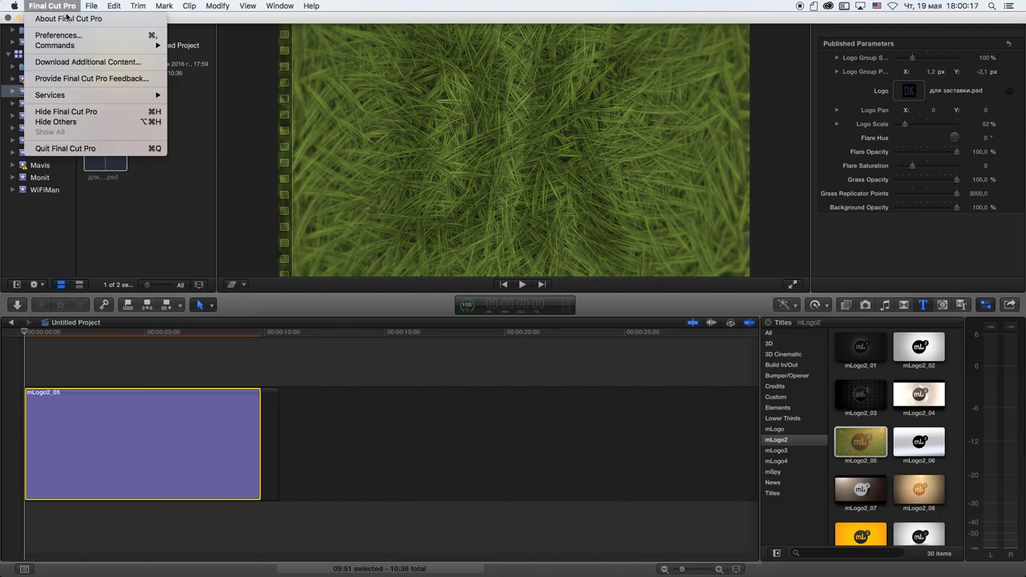
pyautogui.click(57, 36)
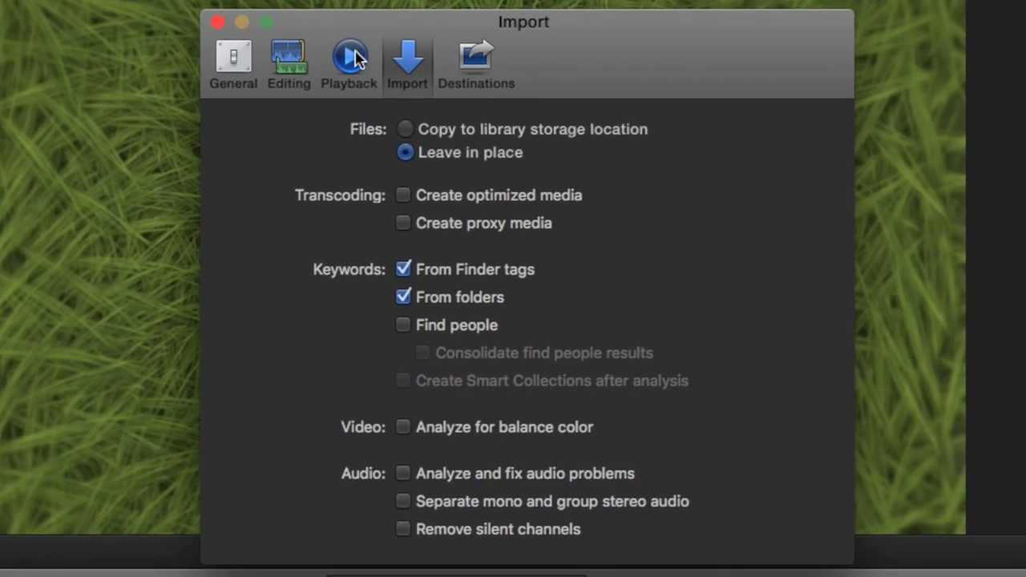
pyautogui.click(353, 59)
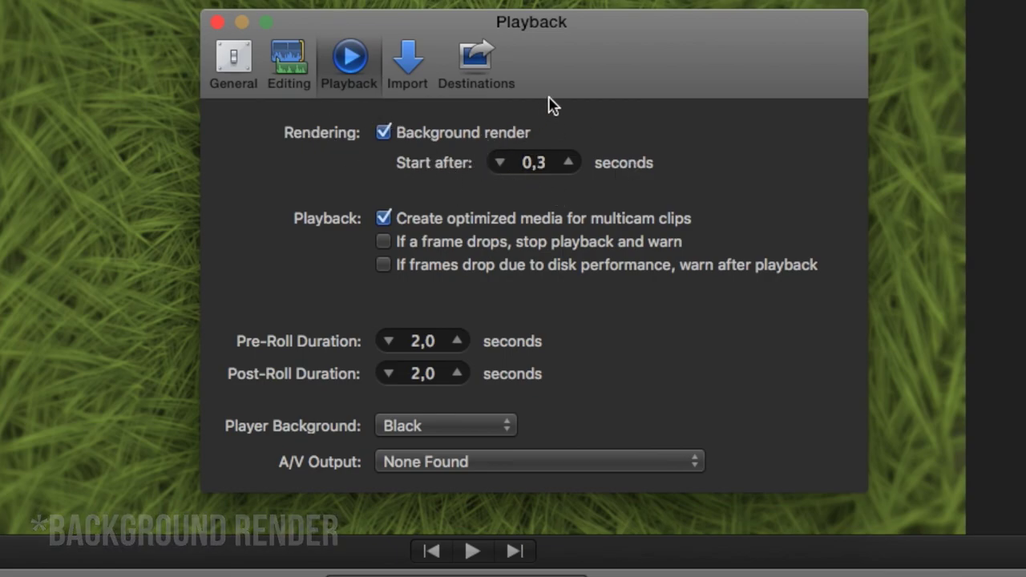
pyautogui.moveTo(529, 58); pyautogui.dragTo(894, 59)
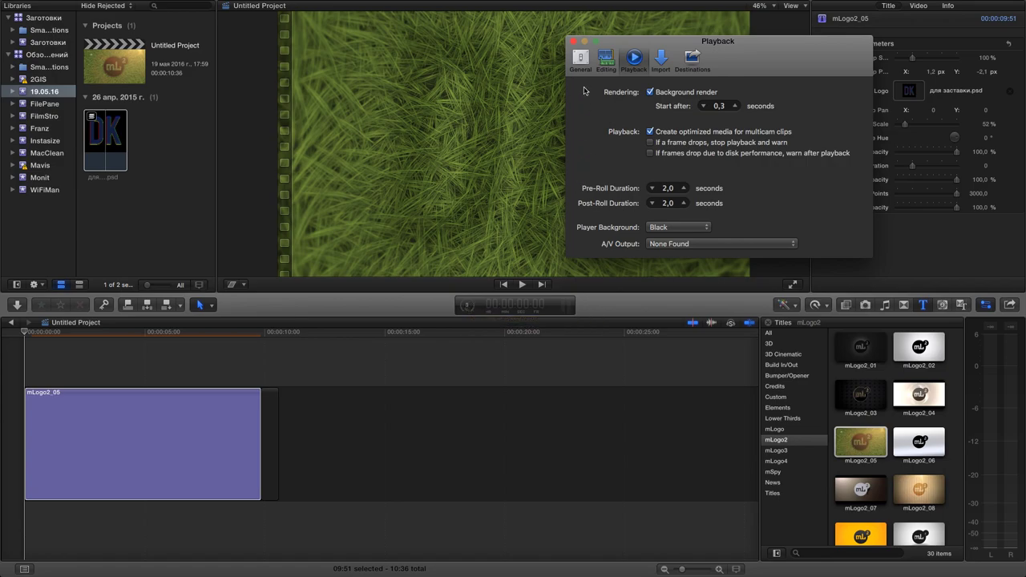
pyautogui.click(574, 42)
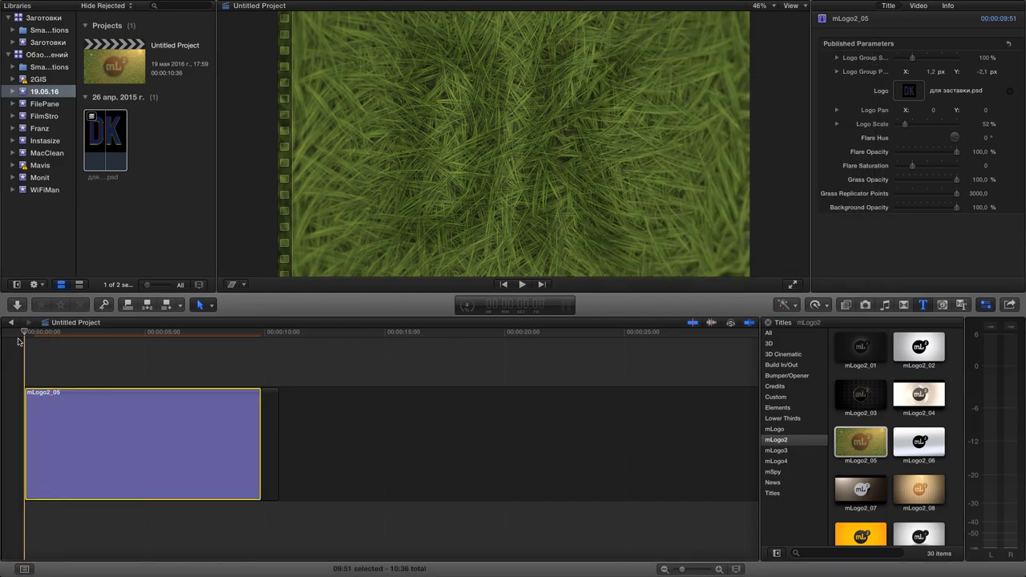
# - Play the 9:51 DK grass title from the start twice, returning to the beginning between runs
pyautogui.press('space')
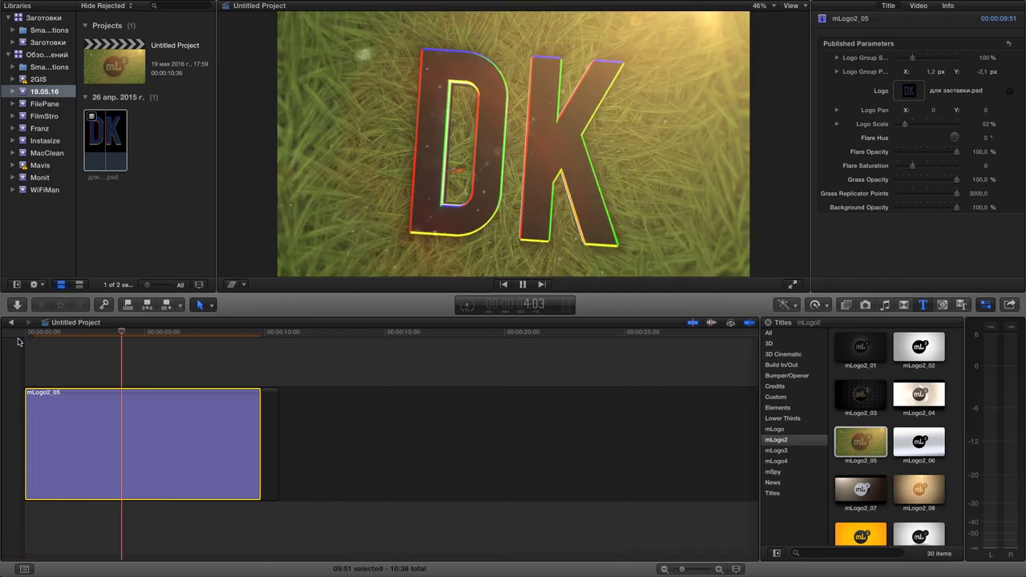
pyautogui.press('space')
pyautogui.press('Home')
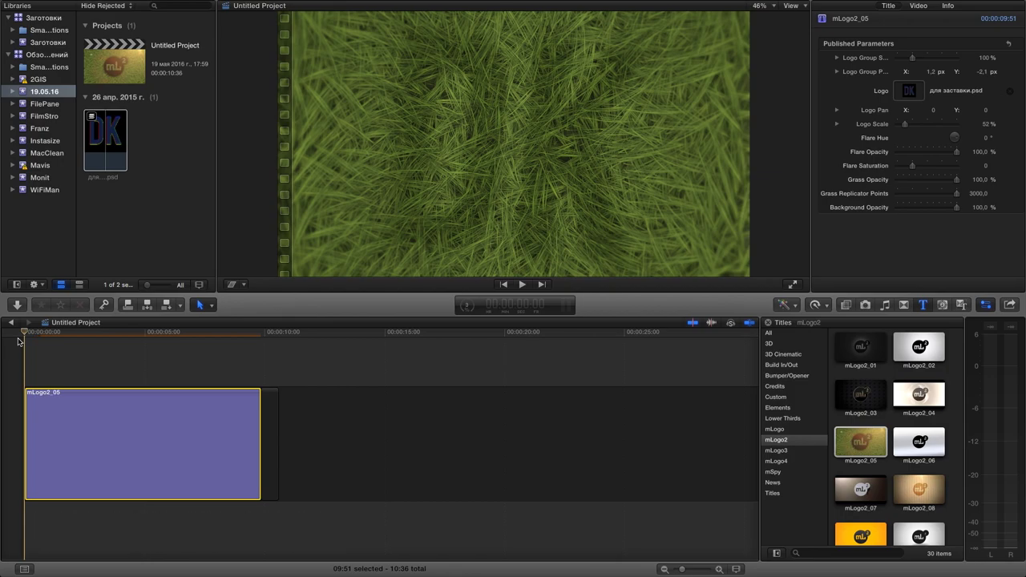
pyautogui.click(20, 341)
pyautogui.press('space')
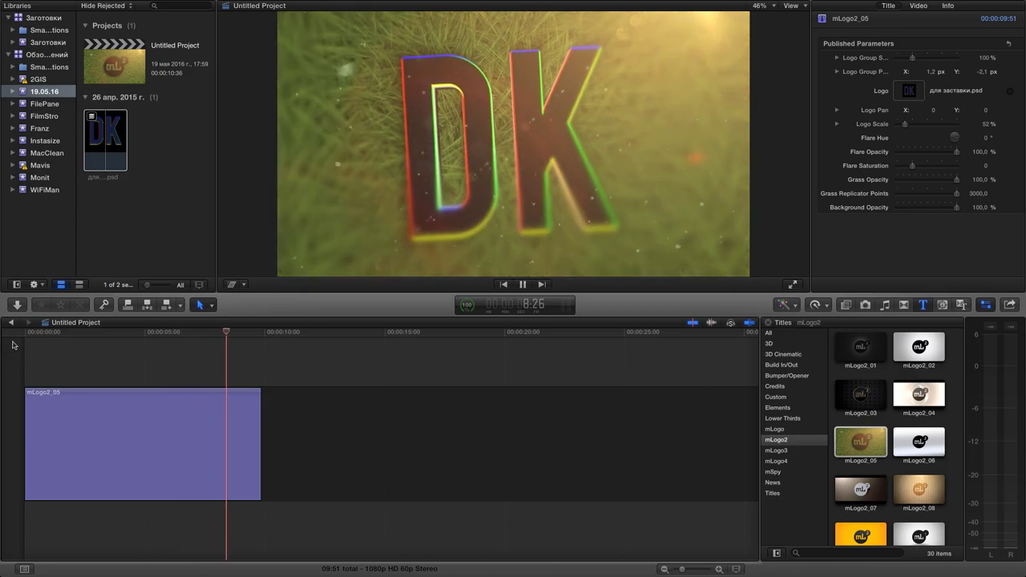
pyautogui.press('Home')
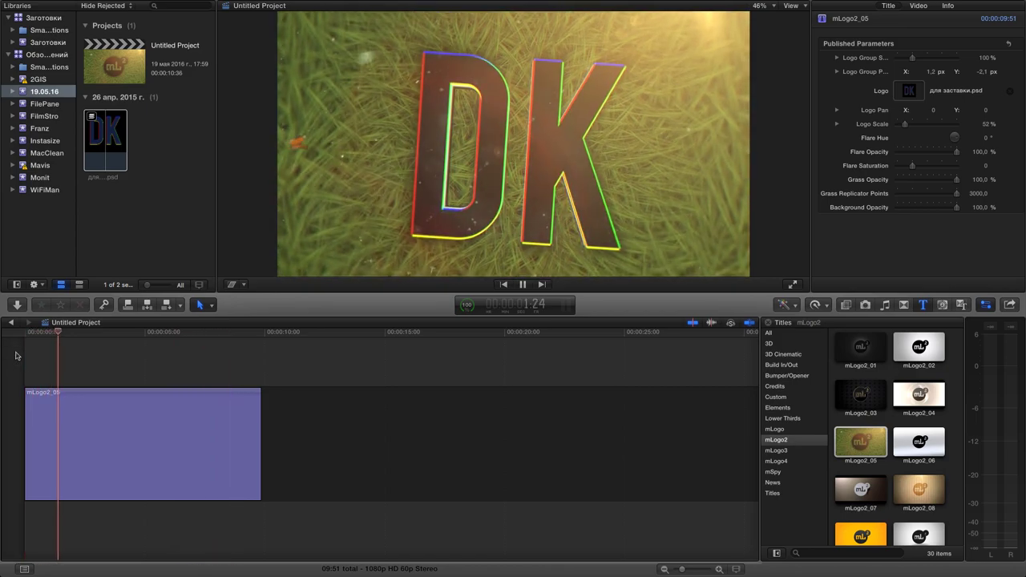
pyautogui.press('space')
pyautogui.click(64, 405)
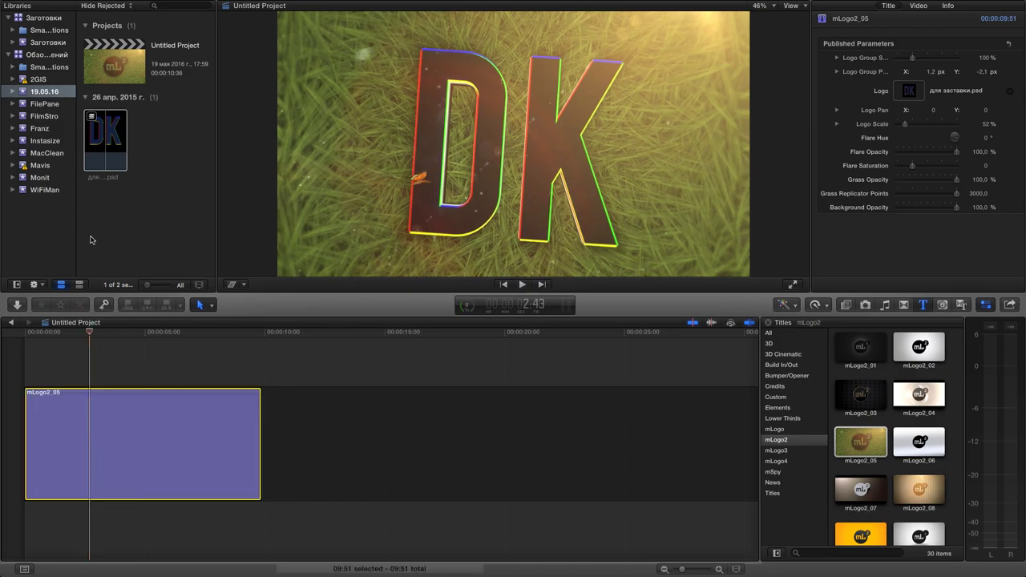
pyautogui.click(63, 5)
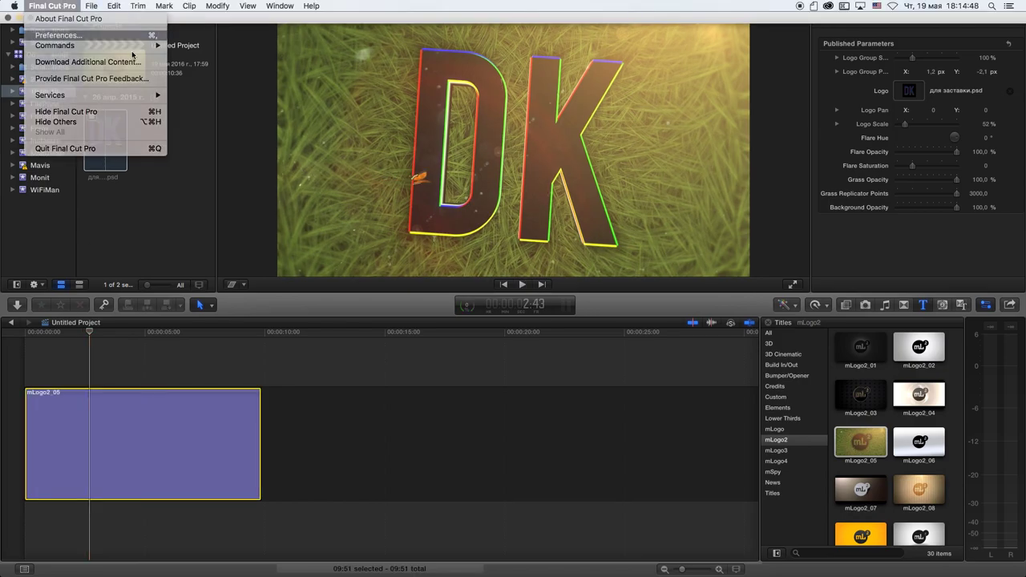
# - Keep background rendering on, starting after 0.3 seconds, in Playback preferences
pyautogui.click(368, 117)
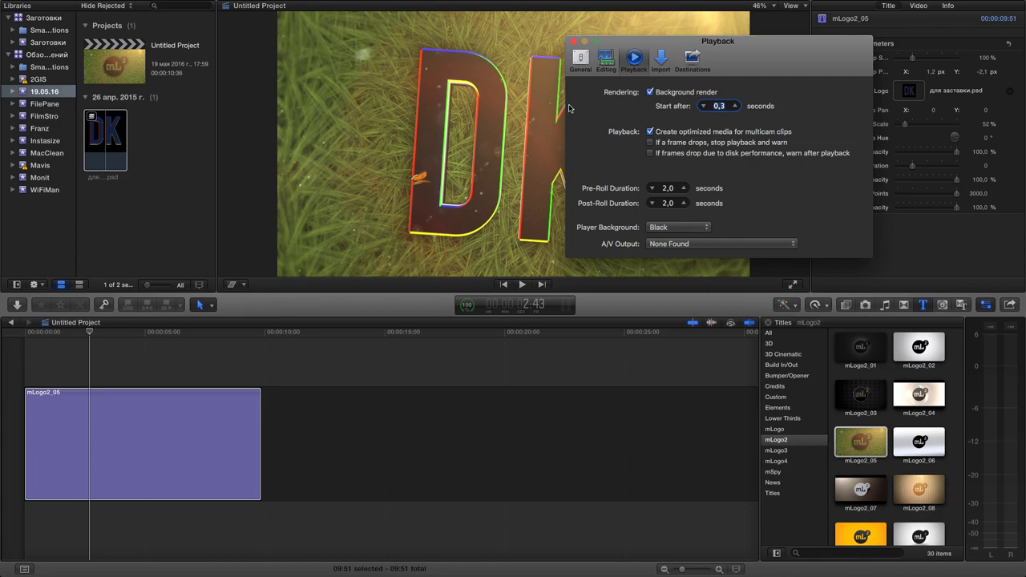
pyautogui.click(574, 42)
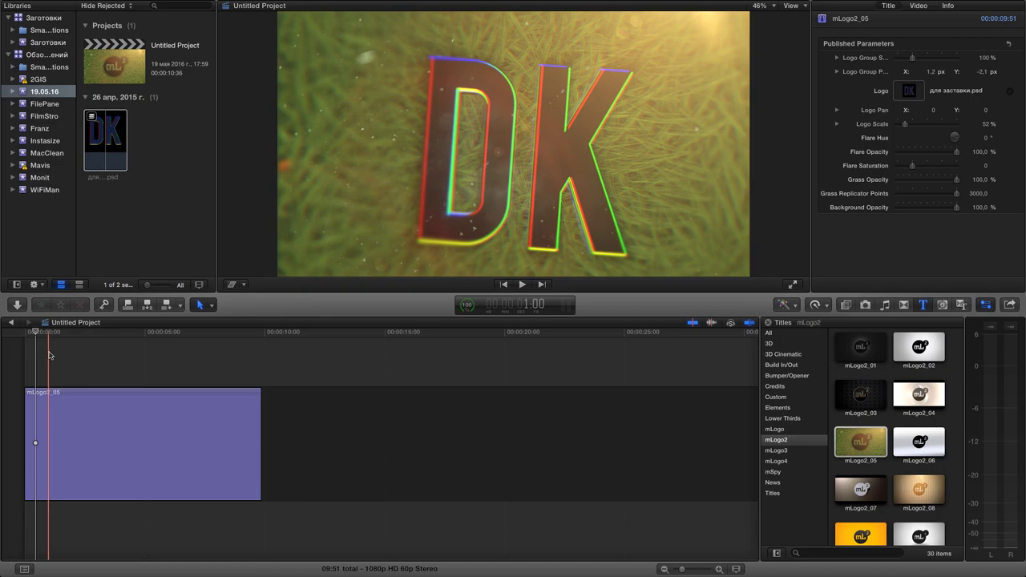
pyautogui.press('space')
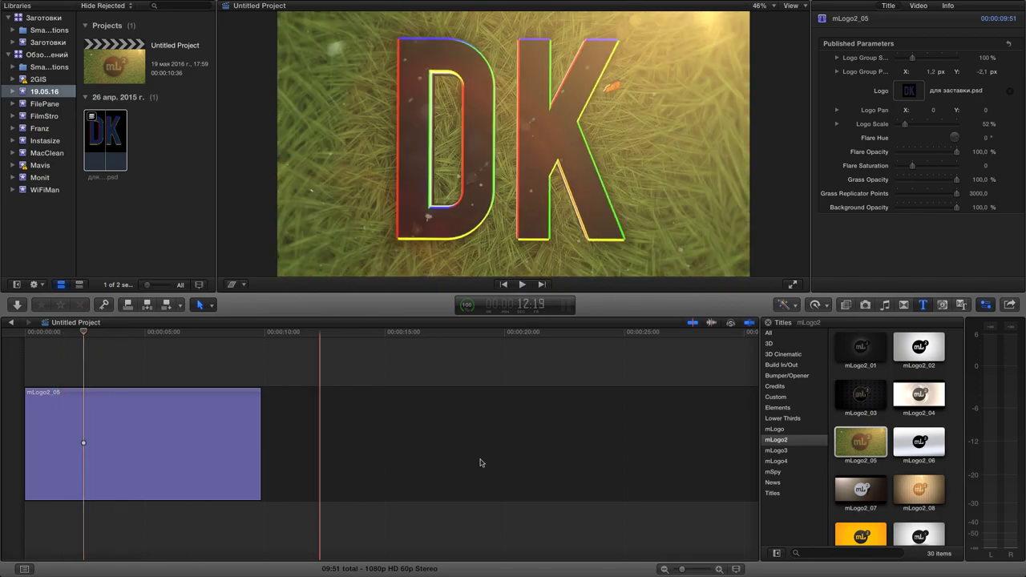
pyautogui.moveTo(860, 395); pyautogui.dragTo(461, 405)
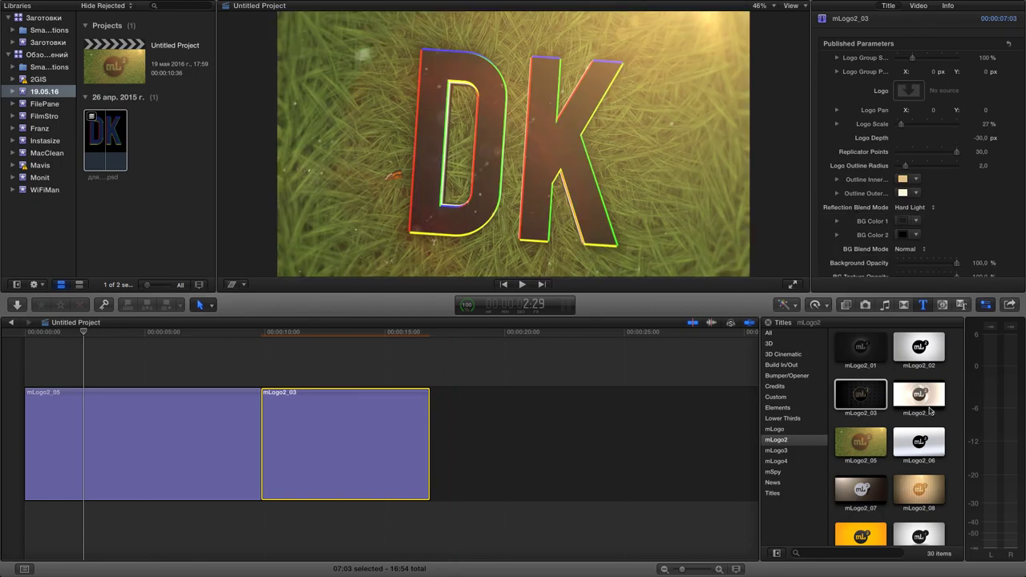
pyautogui.moveTo(920, 394); pyautogui.dragTo(465, 413)
pyautogui.click(351, 345)
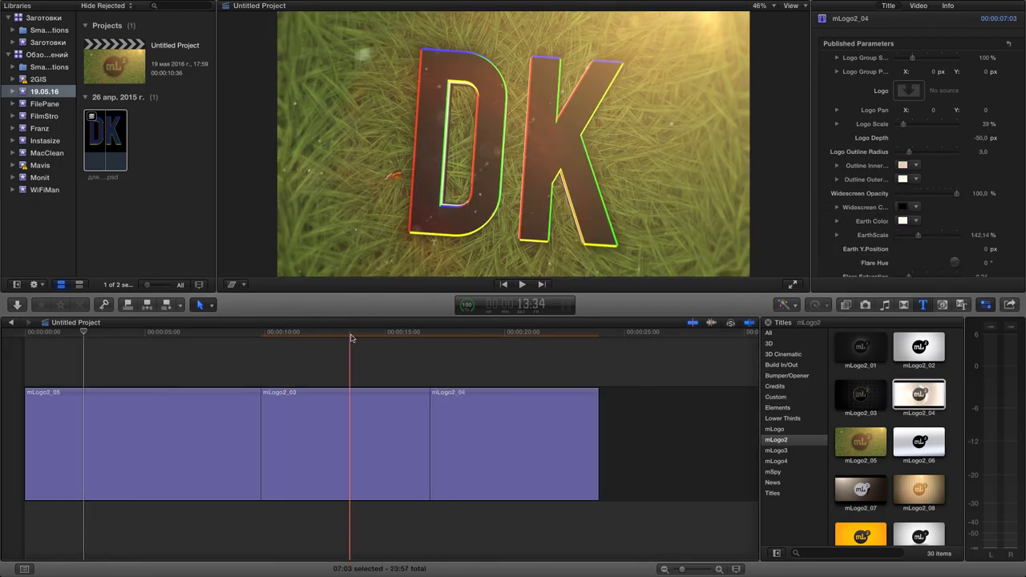
pyautogui.click(347, 393)
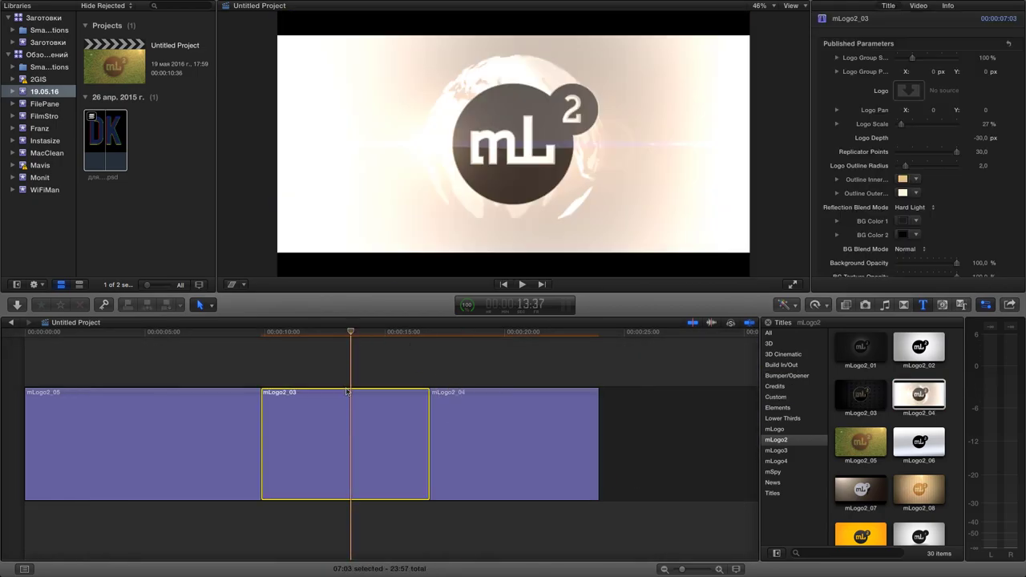
pyautogui.press('v')
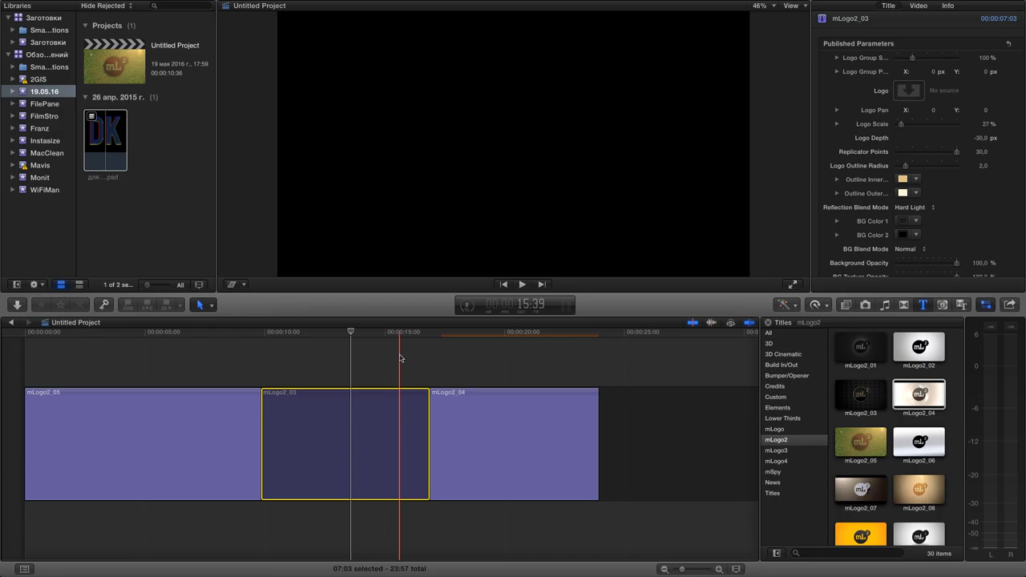
pyautogui.moveTo(395, 348); pyautogui.dragTo(498, 415)
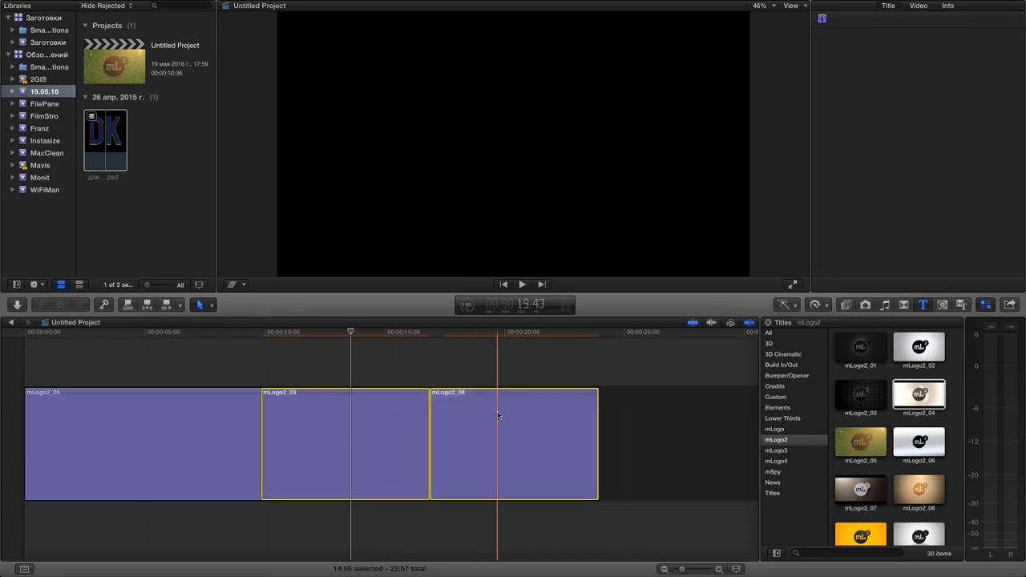
pyautogui.press('Delete')
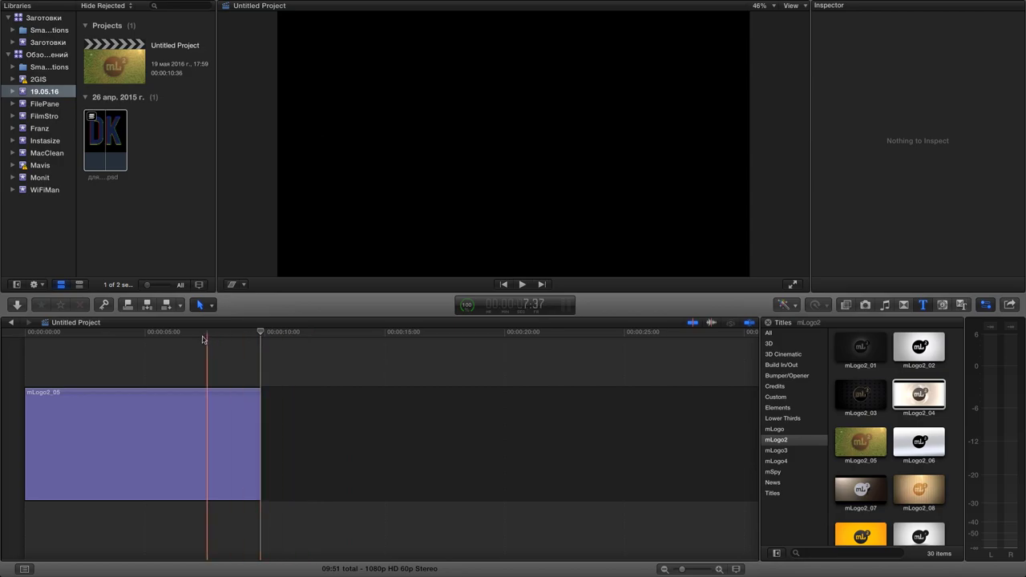
# - Select the mLogo2_05 clip to show its DK logo parameters in the Title inspector
pyautogui.click(151, 396)
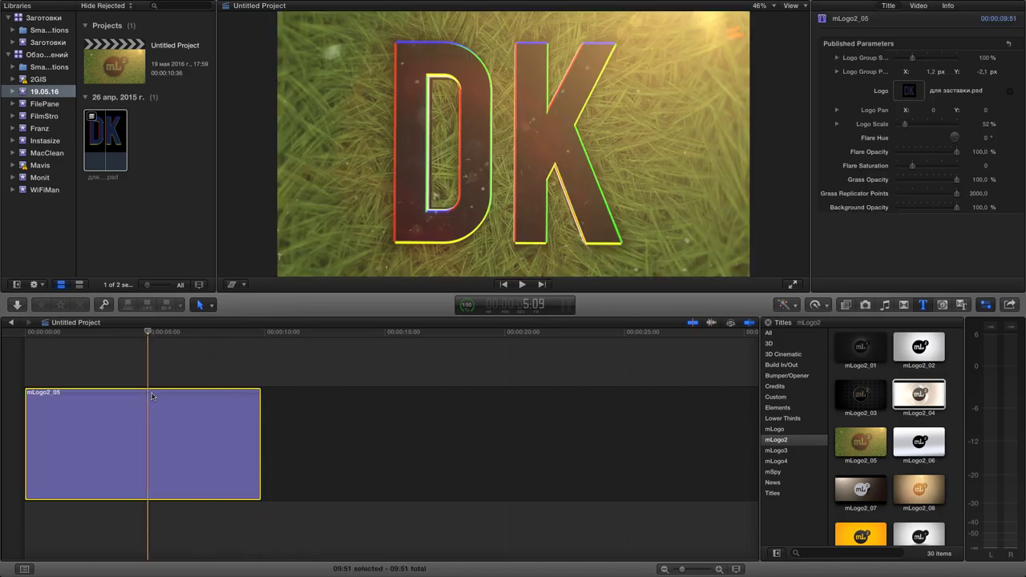